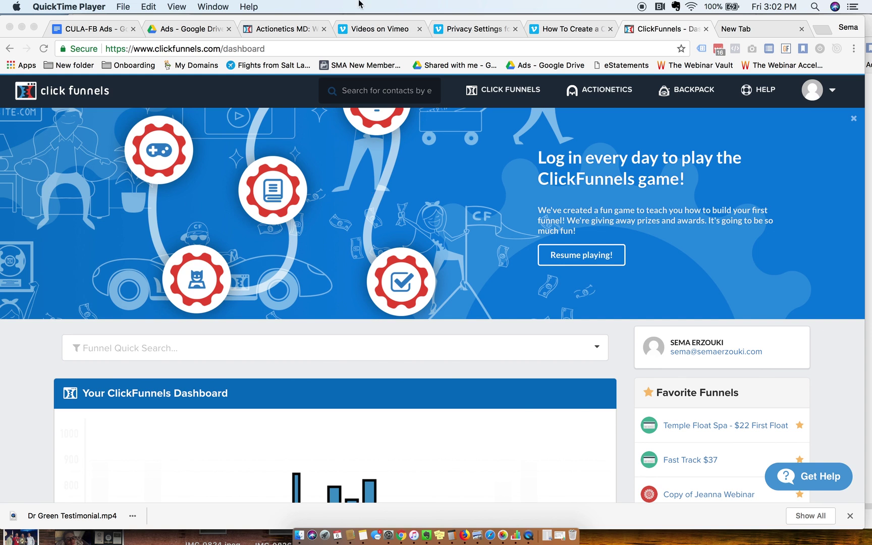
# Step: Go to the getclients.com/activecampaign 14-day trial page using the address bar suggestion
pyautogui.click(359, 49)
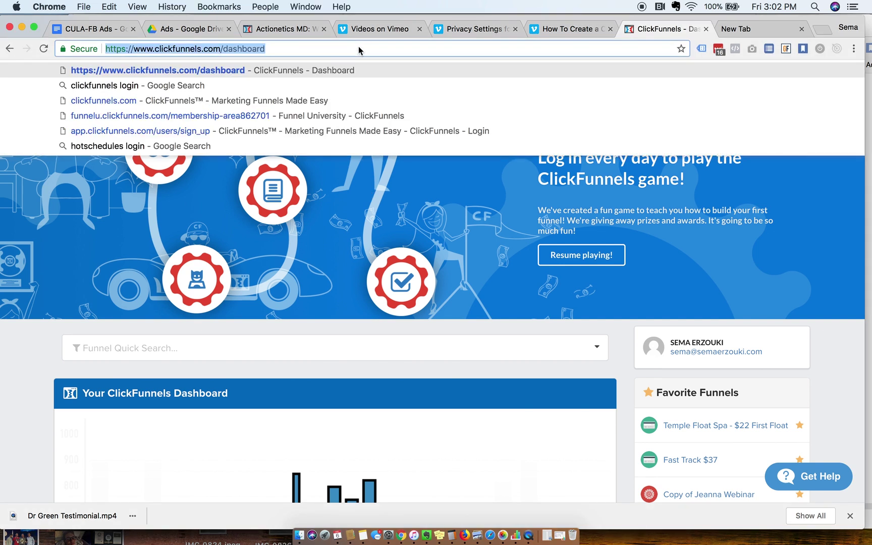
pyautogui.write('getclients.com/activecampaign')
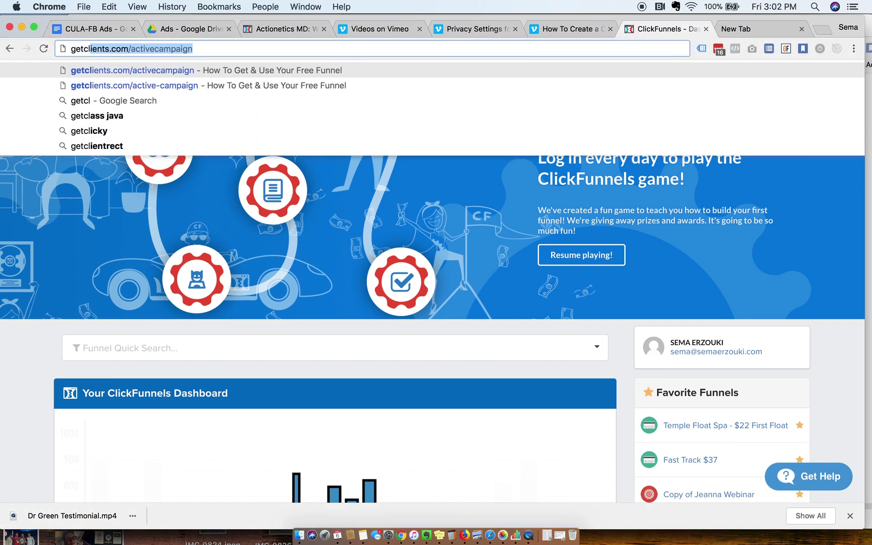
pyautogui.press('Return')
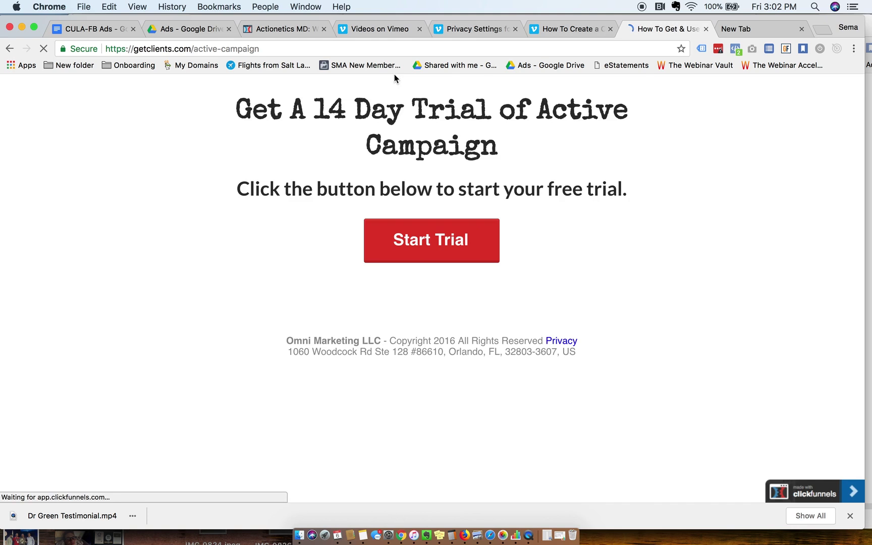
# Step: Start the free trial and submit the signup form with a company name and business email
pyautogui.click(421, 245)
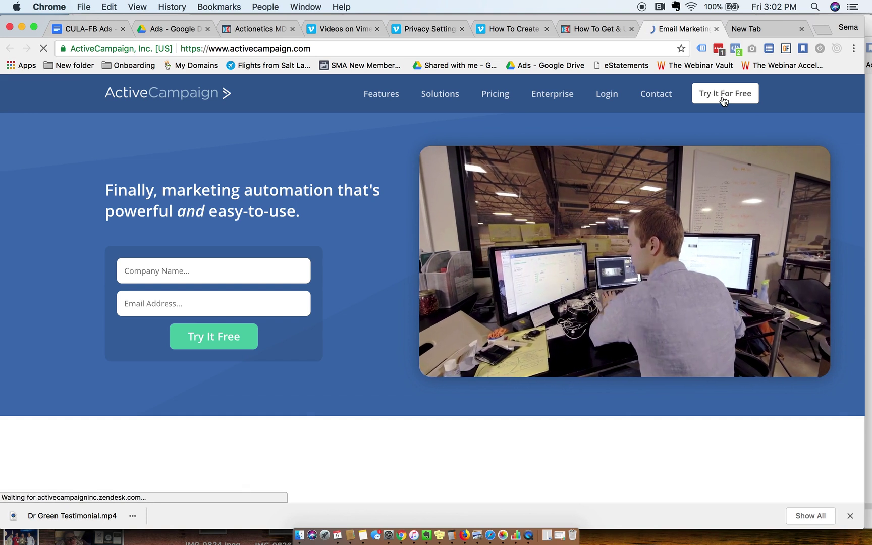
pyautogui.click(723, 95)
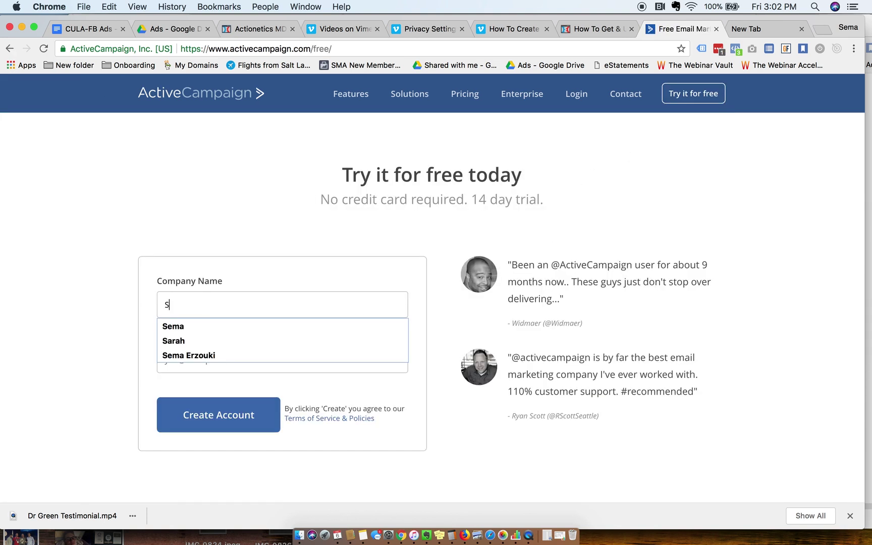
pyautogui.press('Tab')
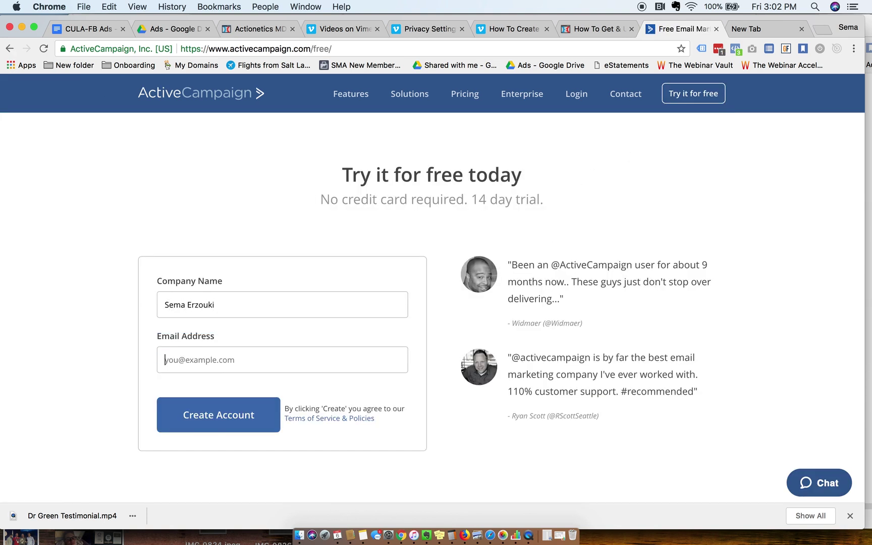
pyautogui.write('sem')
pyautogui.press('Down')
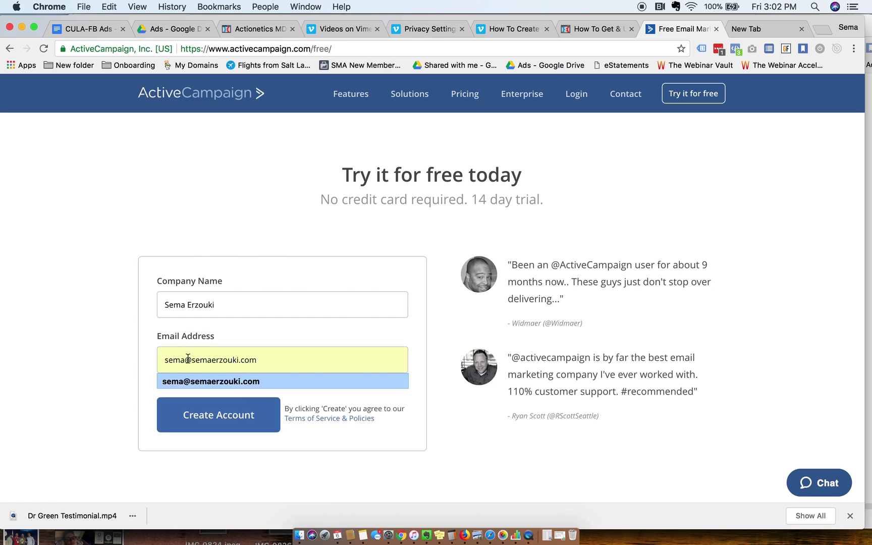
pyautogui.press('BackSpace')
pyautogui.press('BackSpace')
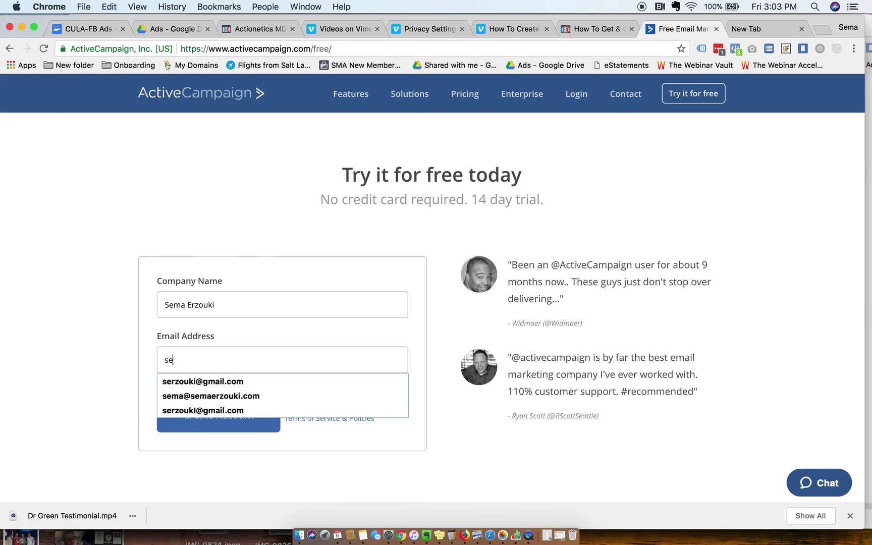
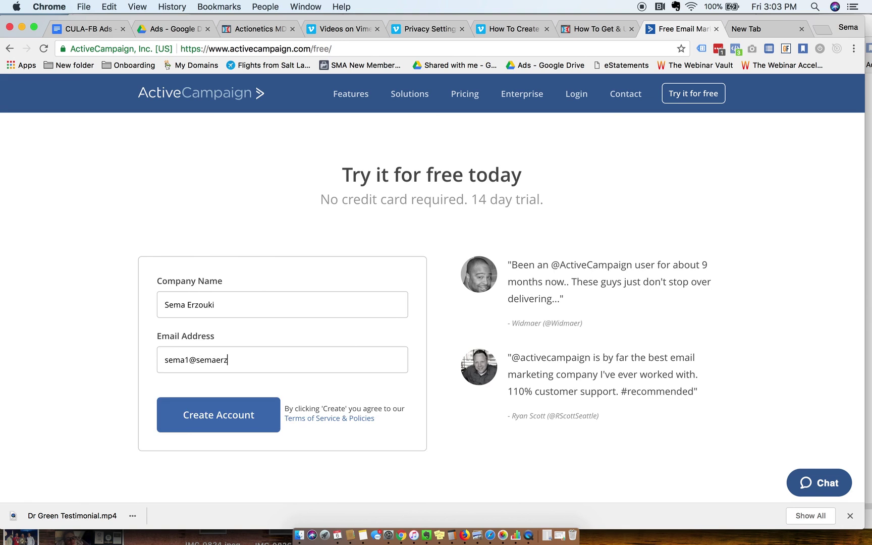
pyautogui.press('Return')
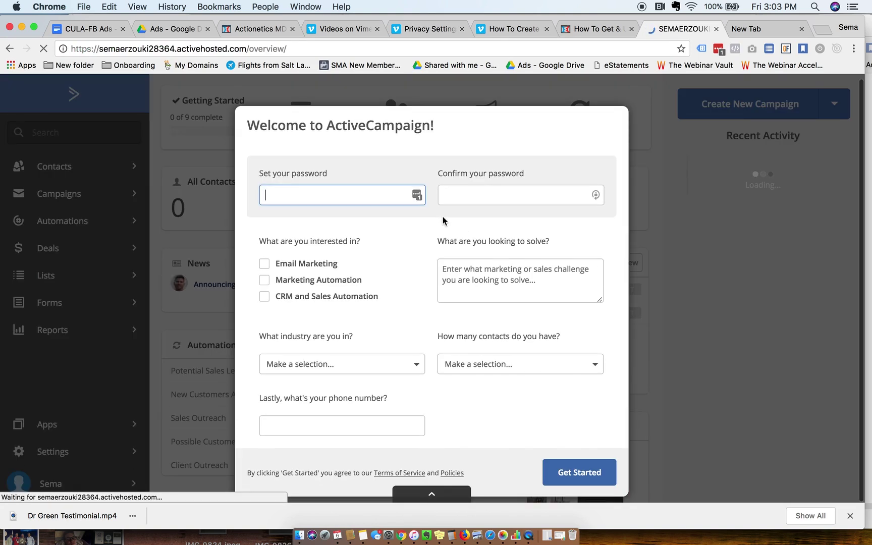
pyautogui.write('•••••••••••')
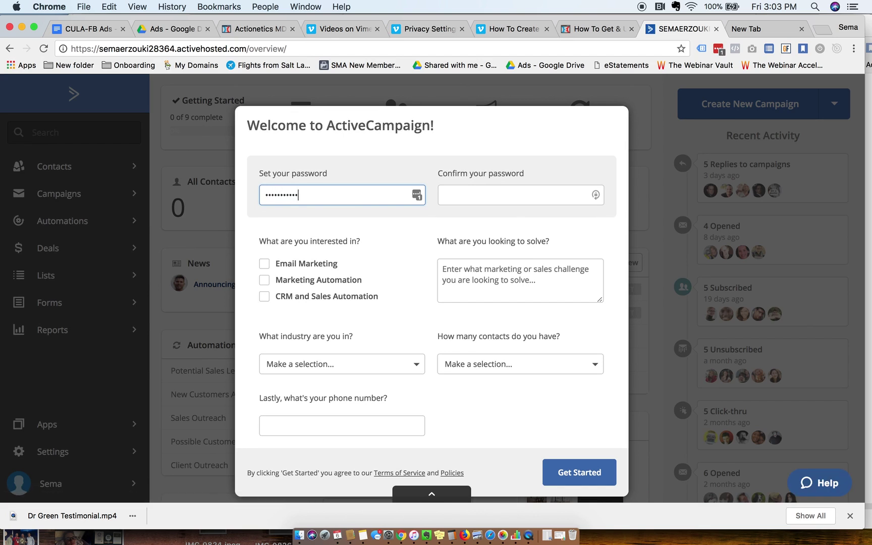
# Step: Enter and confirm the password, tick Email Marketing, and give Lead notifications as the challenge
pyautogui.press('Tab')
pyautogui.write('•••••••••')
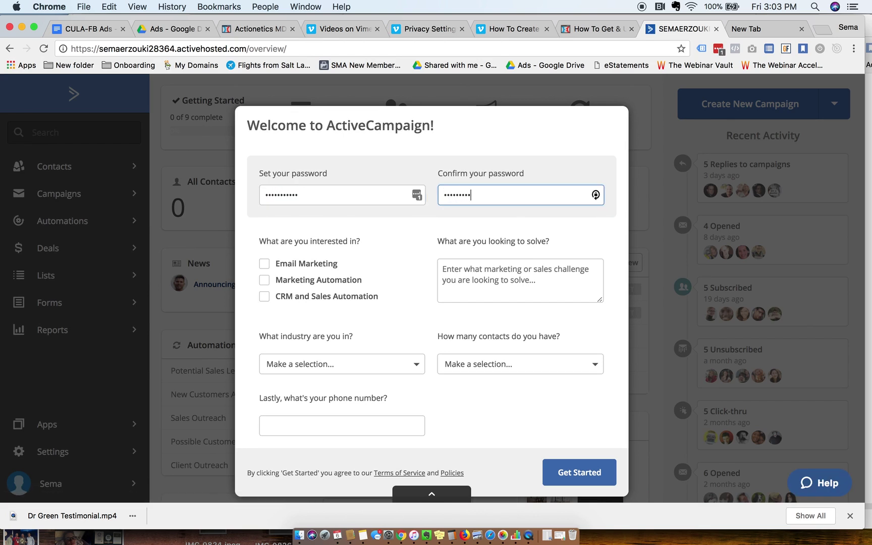
pyautogui.write('•')
pyautogui.click(338, 266)
pyautogui.click(506, 276)
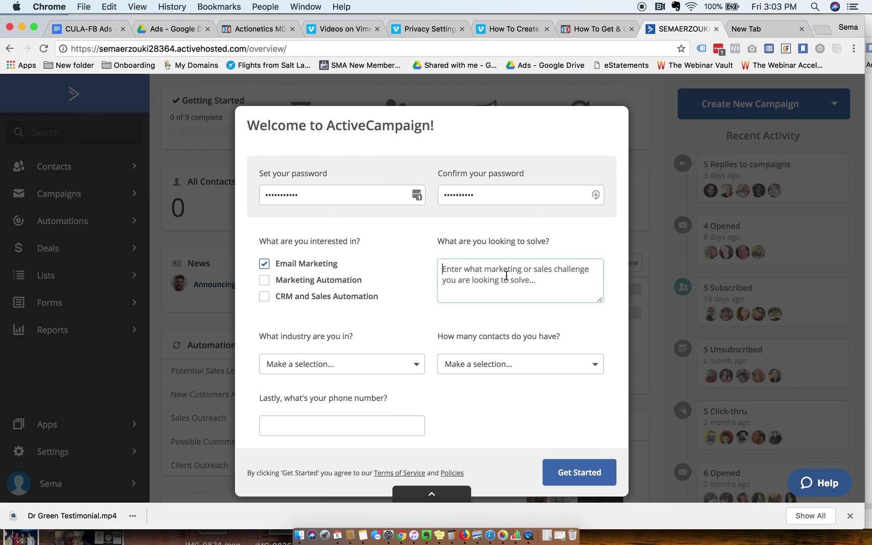
pyautogui.write('Lead notif')
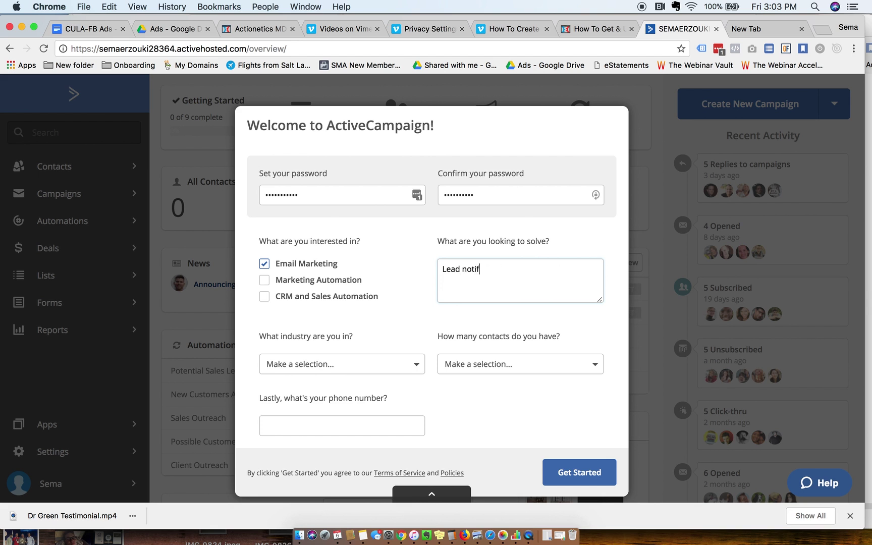
pyautogui.write('ications')
# Step: Set the industry to Consulting / Agency and contacts to under 500, and enter the phone number
pyautogui.click(388, 361)
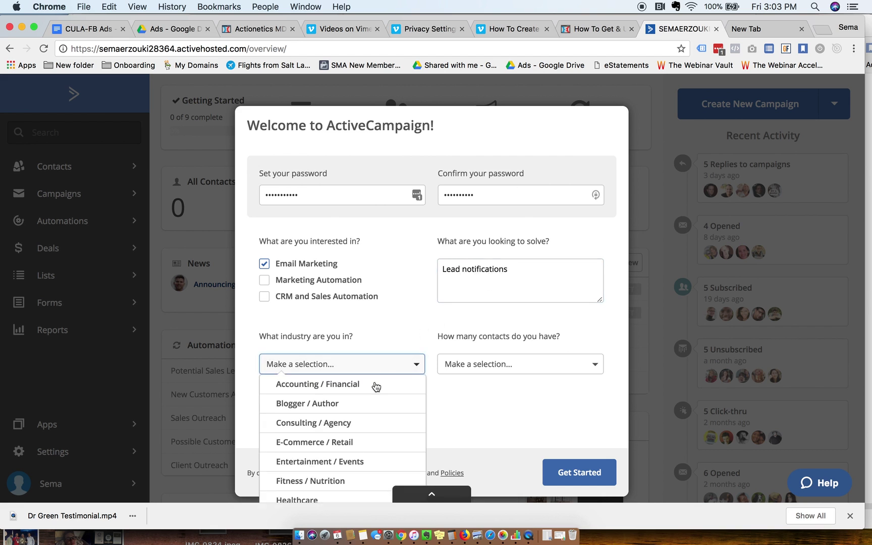
pyautogui.click(360, 426)
pyautogui.click(493, 364)
pyautogui.click(481, 391)
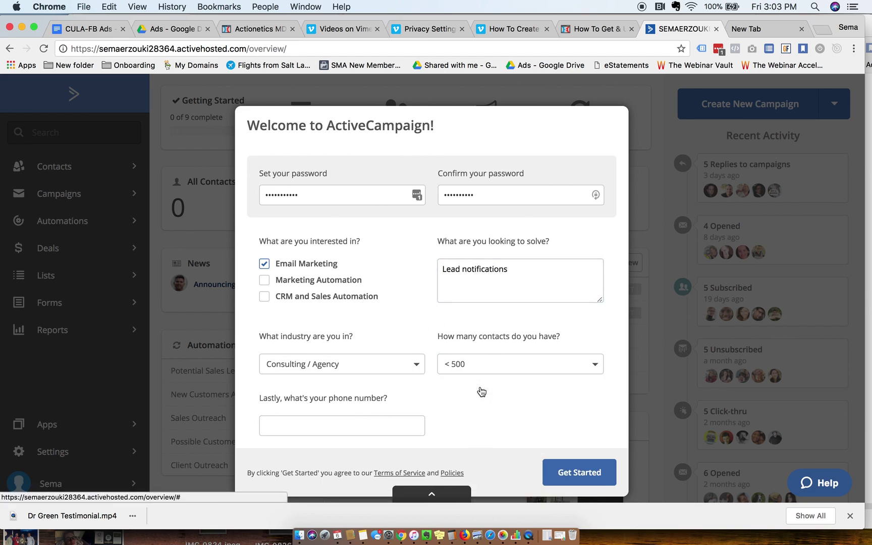
pyautogui.click(365, 427)
pyautogui.write('0')
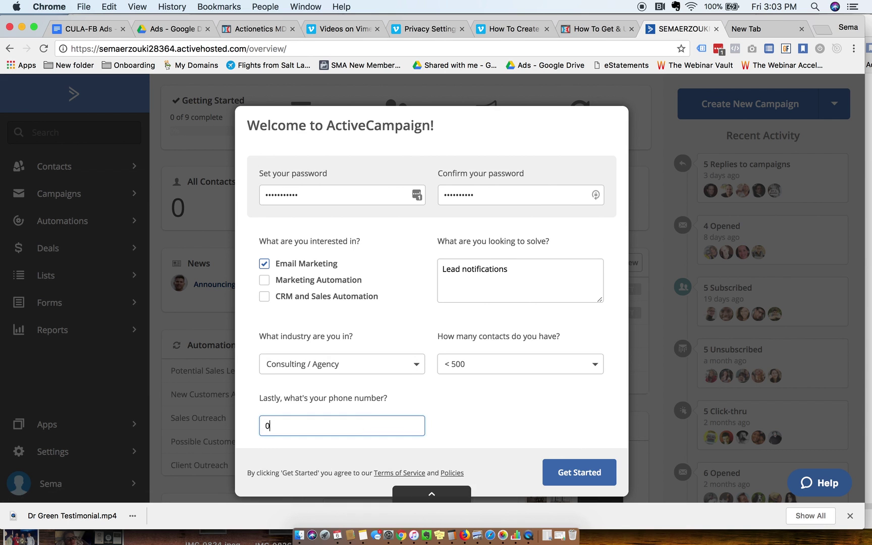
pyautogui.write('0000000000')
# Step: Submit the form, dismiss the passwords-do-not-match alert, and re-enter both passwords
pyautogui.click(580, 474)
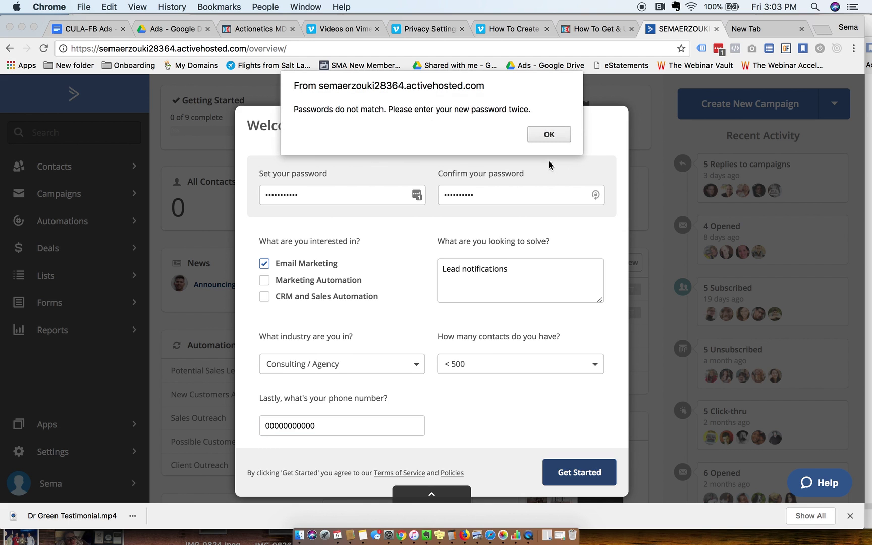
pyautogui.click(548, 134)
pyautogui.doubleClick(468, 196)
pyautogui.write('•••')
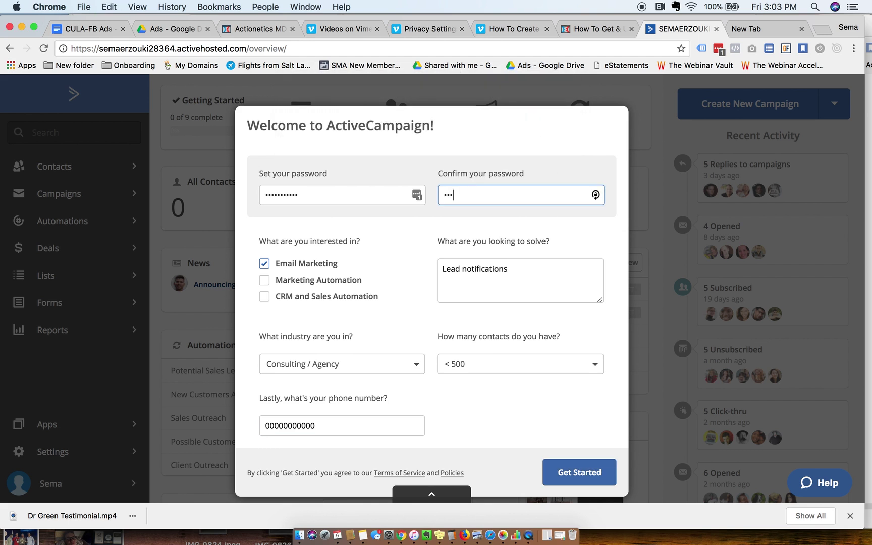
pyautogui.write('•••••••')
pyautogui.click(414, 195)
pyautogui.press('super+a')
pyautogui.write('•••••••')
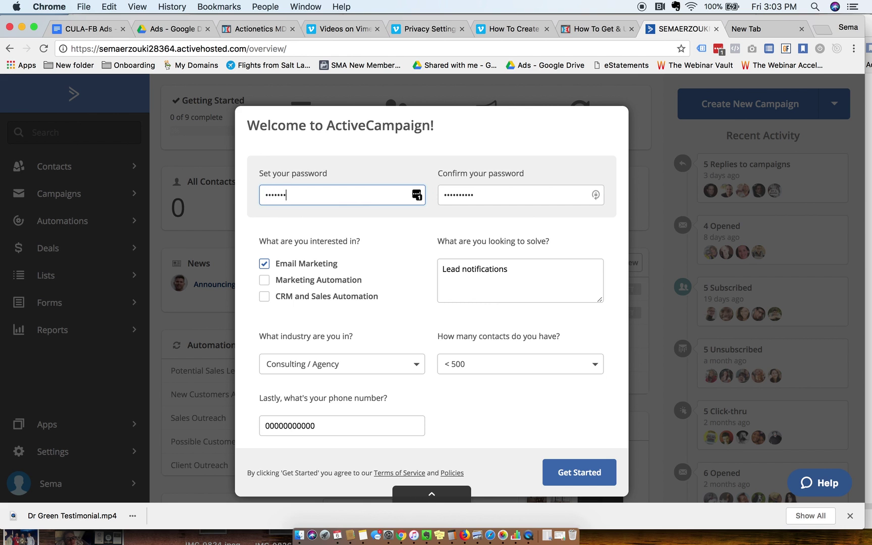
pyautogui.write('•••')
# Step: Resubmit the welcome form with Get Started and wait for the dashboard to load
pyautogui.click(551, 473)
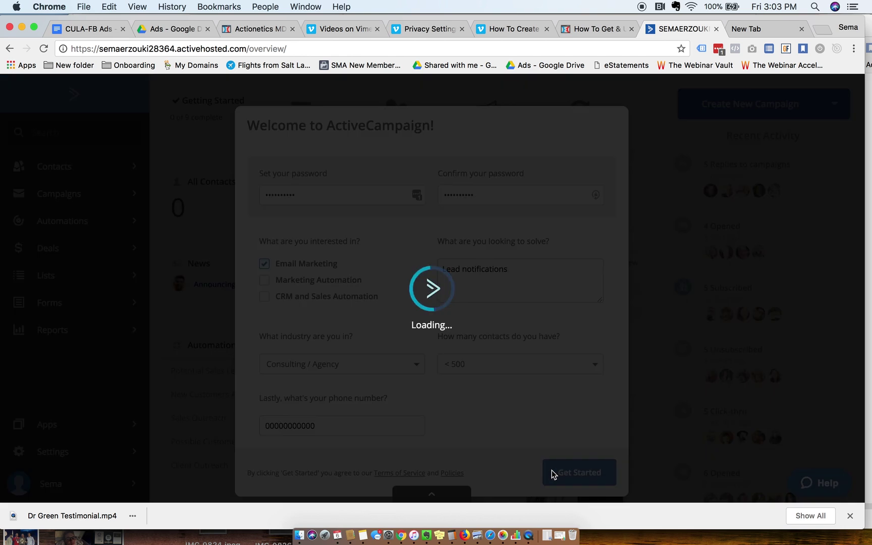